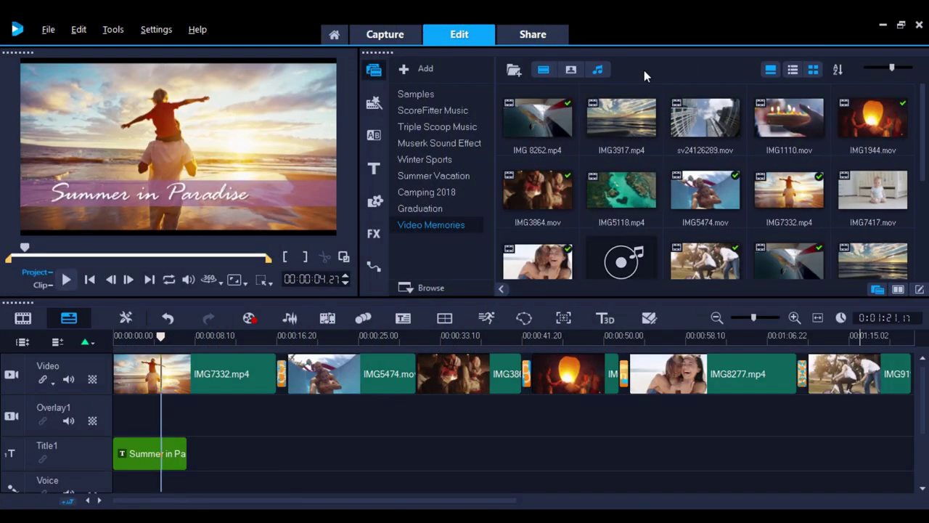
Step: Start a DVD disc project from the Summer video project
click(550, 37)
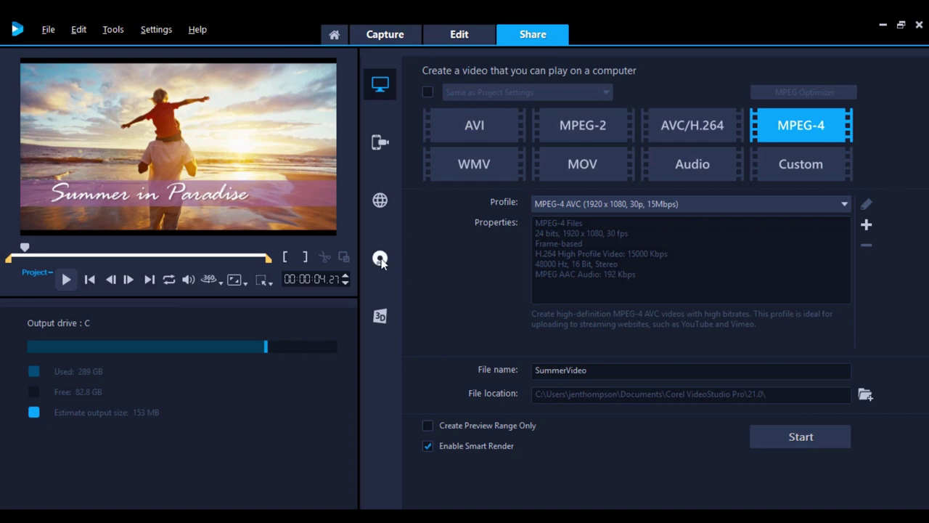
click(381, 260)
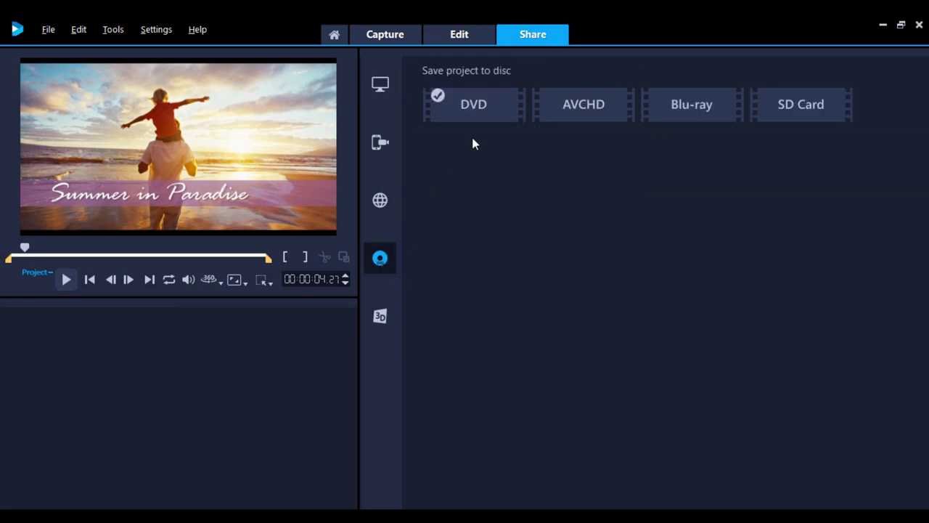
click(486, 116)
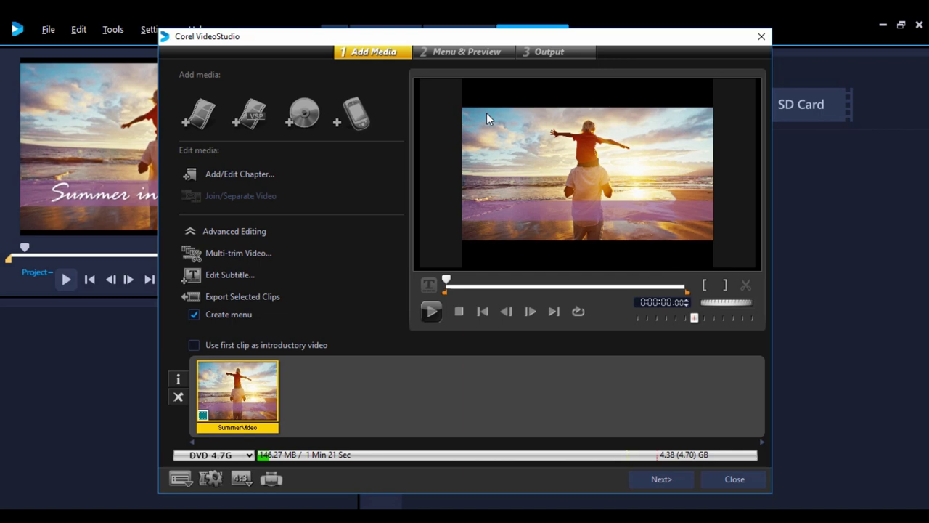
Step: Add the IMG5474 clip to the DVD after SummerVideo and open SummerVideo's chapter editor
click(203, 113)
double_click(363, 130)
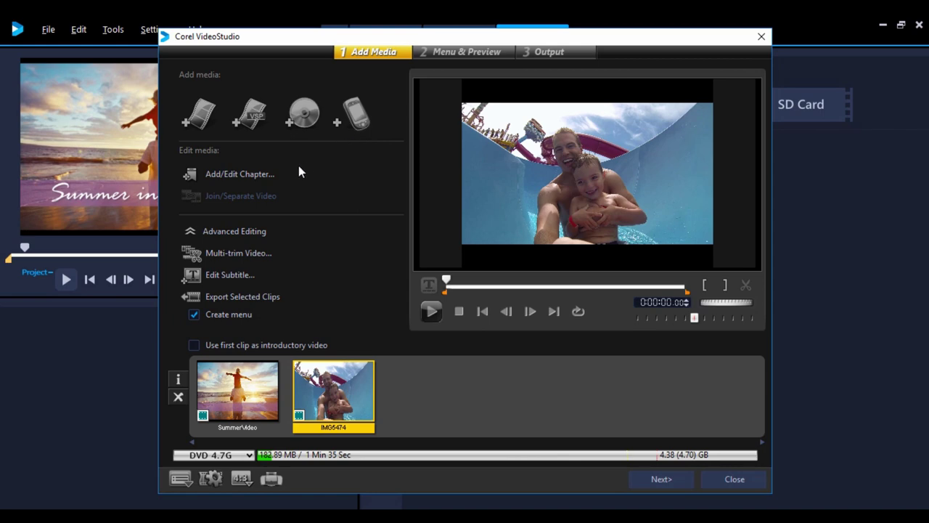
click(240, 175)
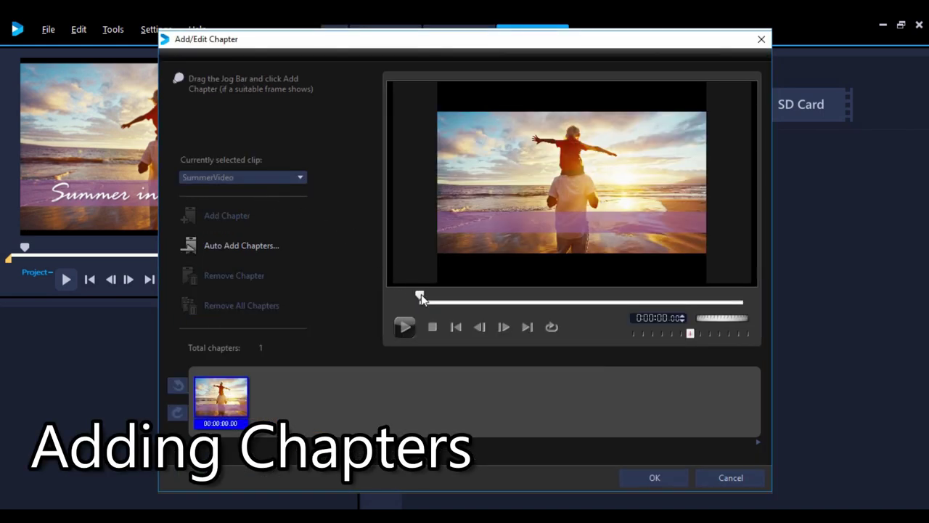
Step: Set SummerVideo chapters at the start, 00:00:22.10 and 00:00:48.08, removing the 00:00:34.06 one
drag(421, 297, 510, 306)
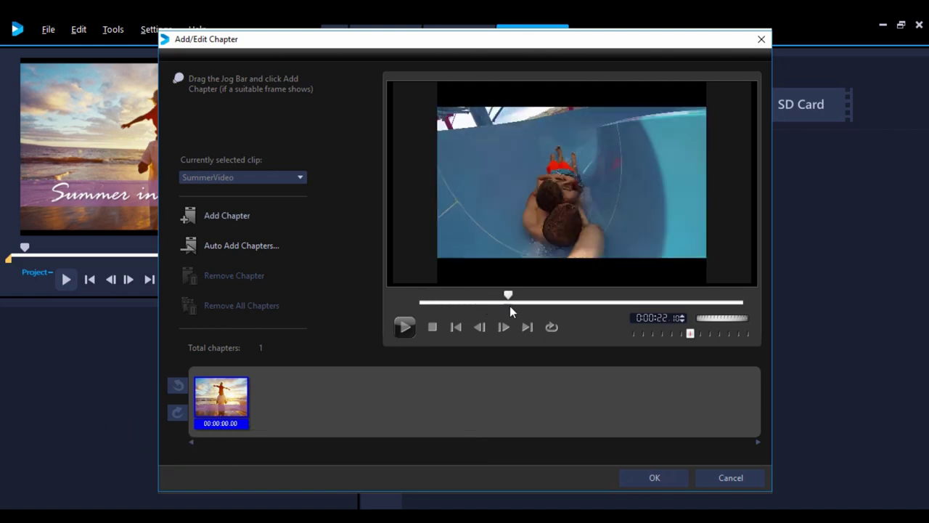
click(227, 215)
drag(508, 296, 555, 298)
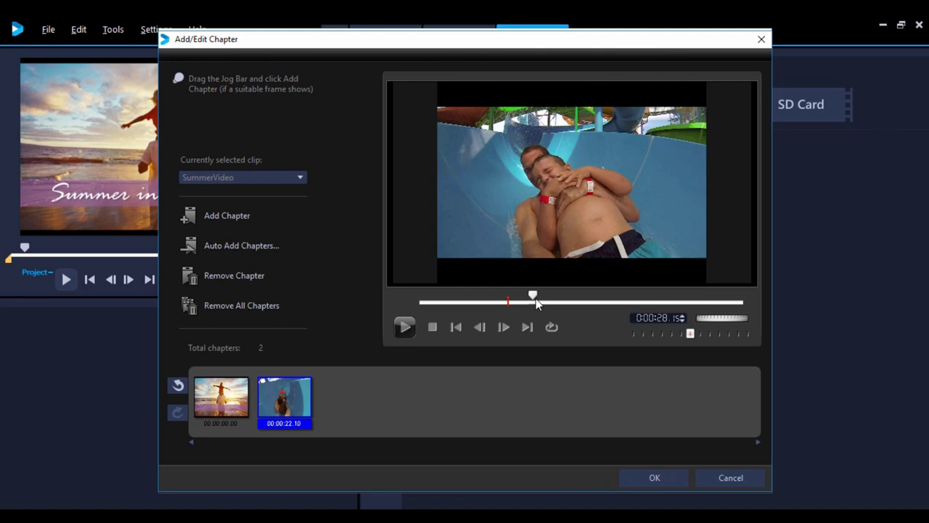
click(218, 216)
drag(555, 296, 613, 305)
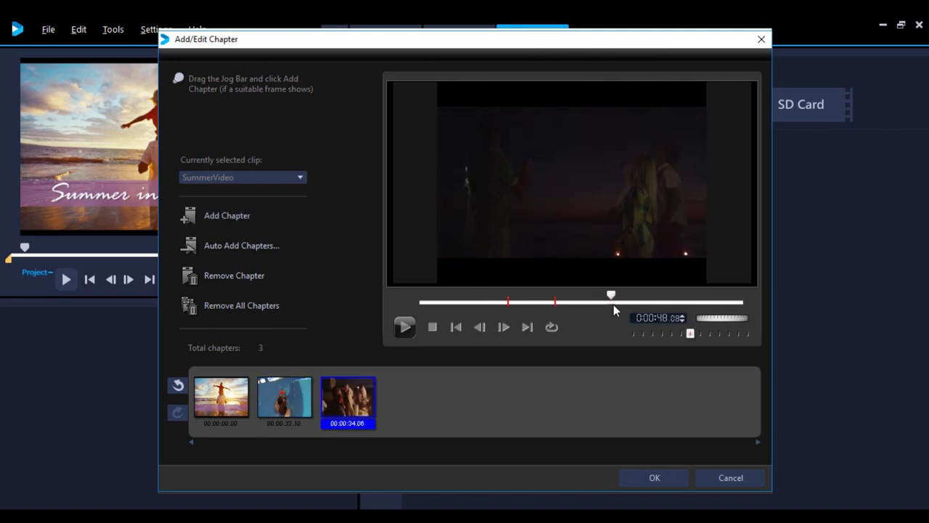
click(228, 218)
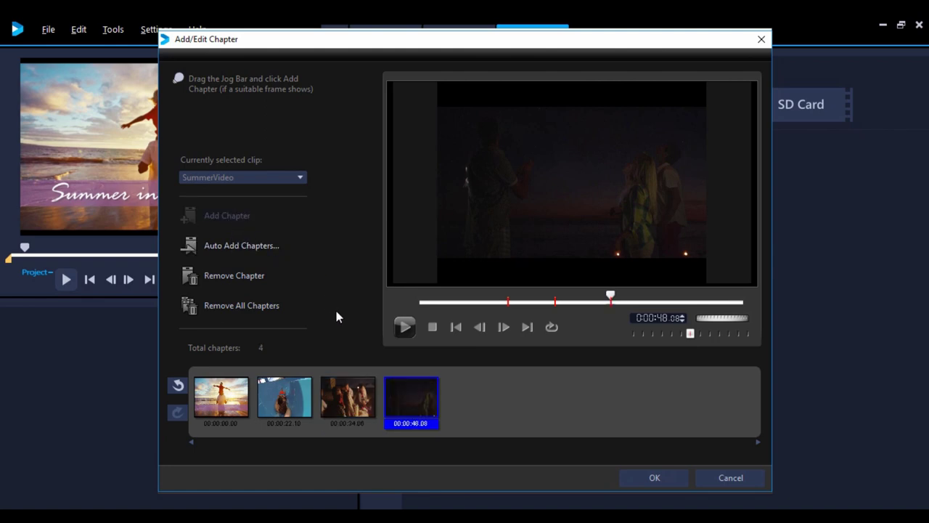
click(366, 412)
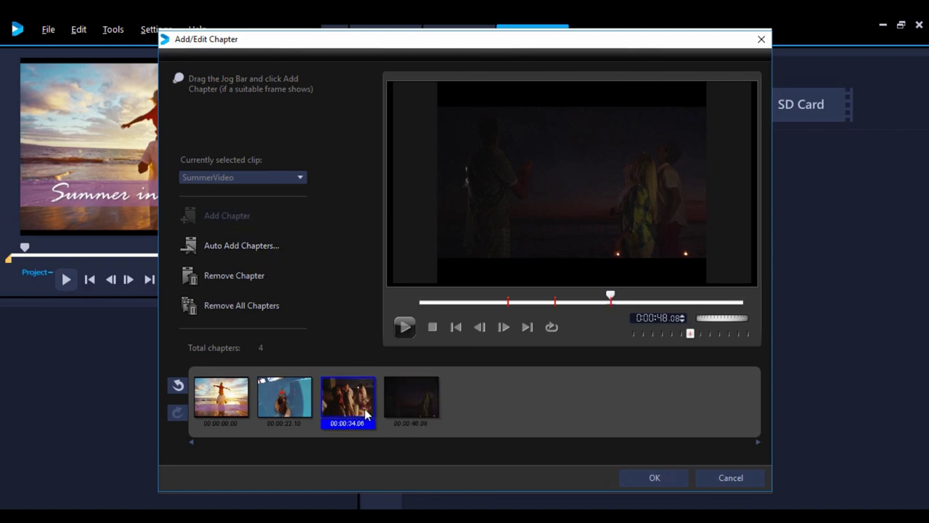
click(259, 277)
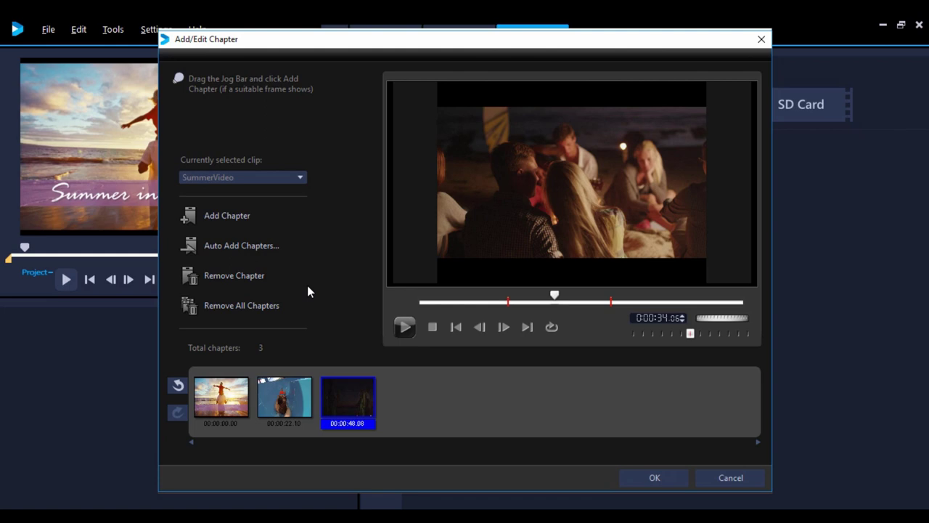
click(641, 479)
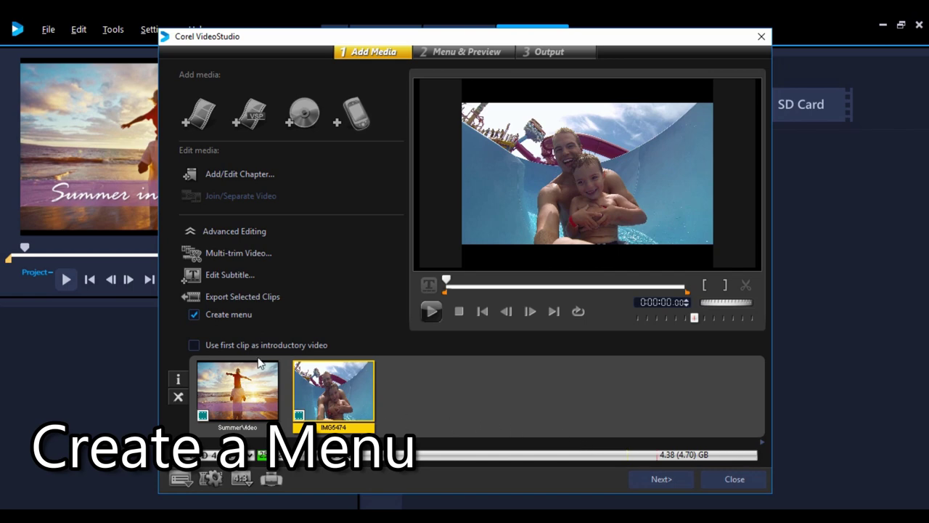
Step: Enable a disc menu and apply the pink swirl SmartScene menu template
click(194, 315)
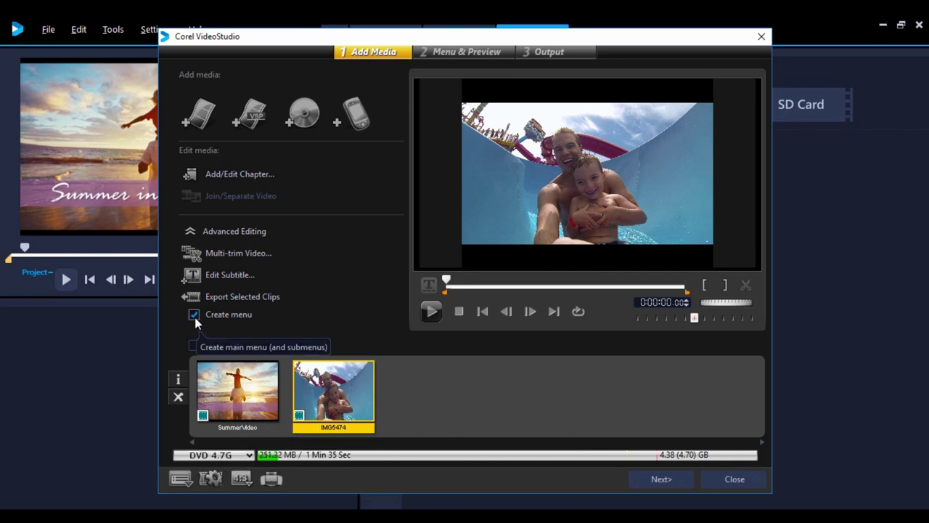
click(638, 477)
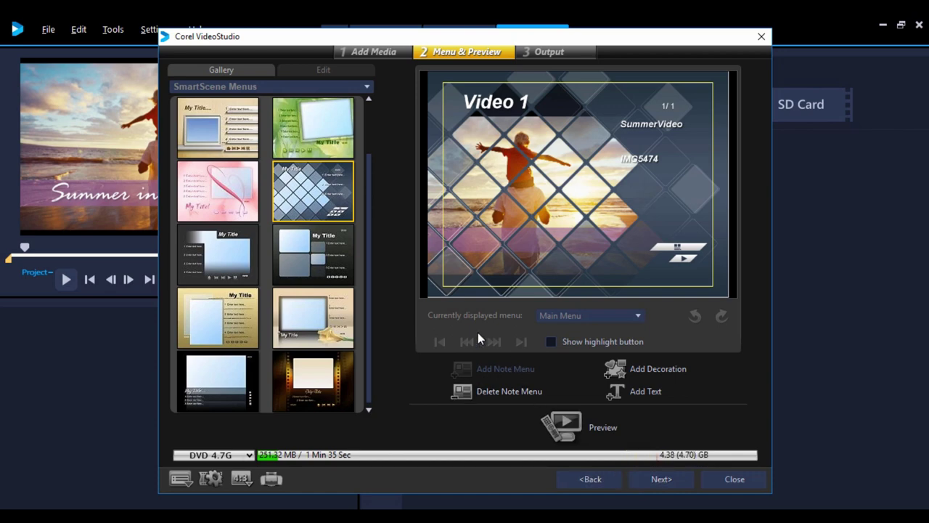
click(250, 201)
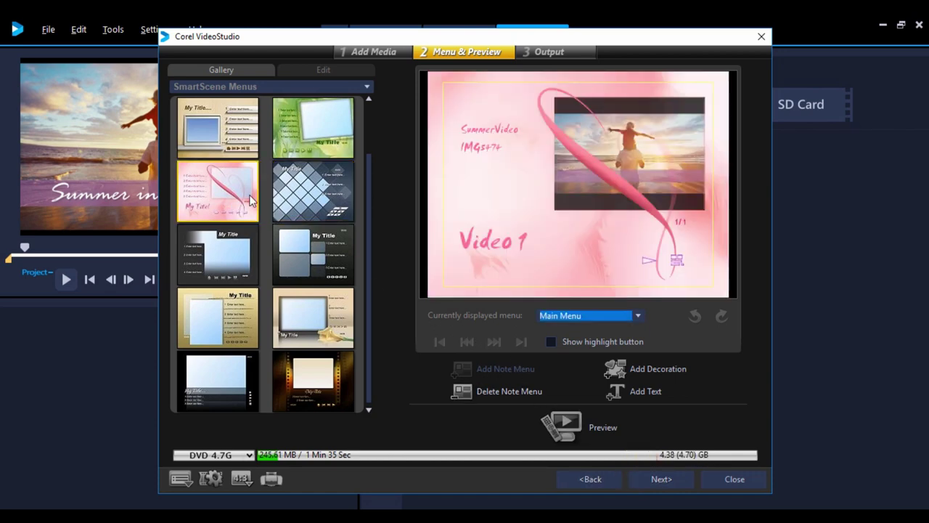
click(324, 71)
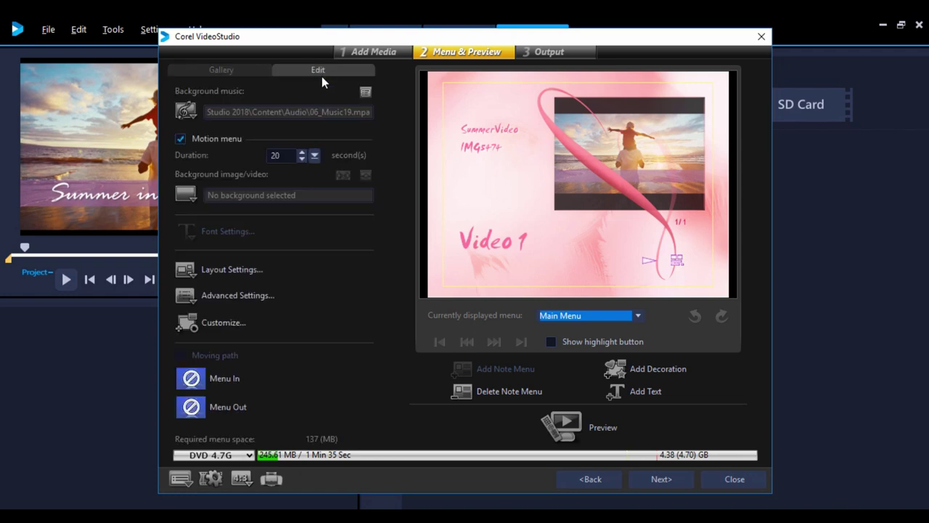
Step: Use 06_Music06 as music for all menus, ending at about 10 seconds with a fade-in
click(186, 113)
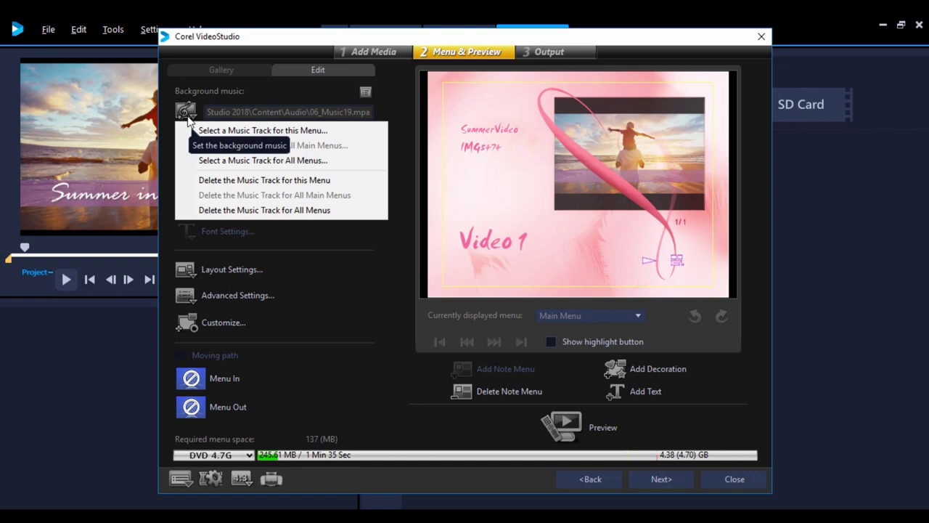
click(218, 160)
click(378, 245)
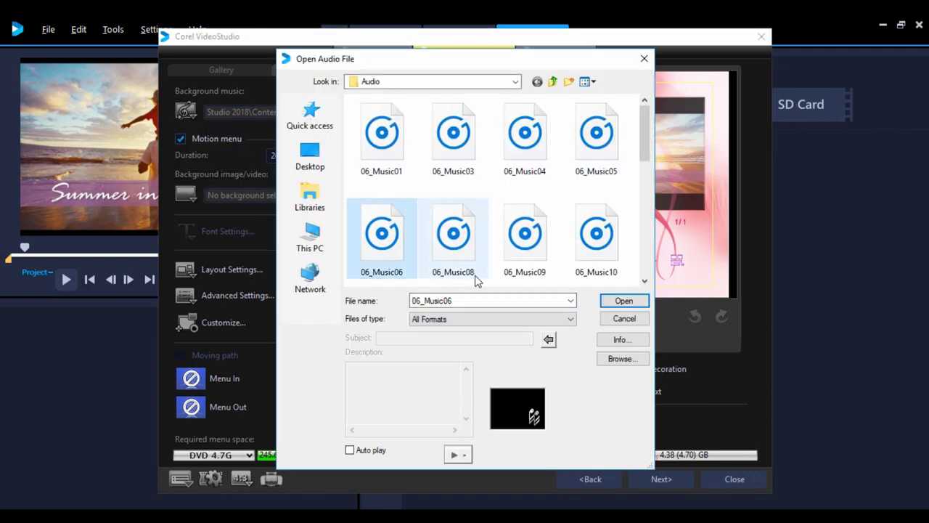
click(624, 300)
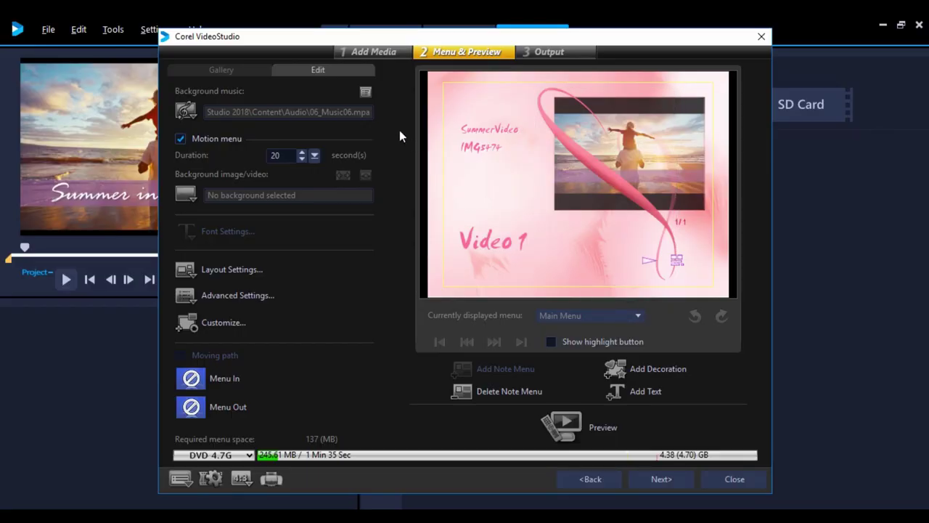
click(366, 93)
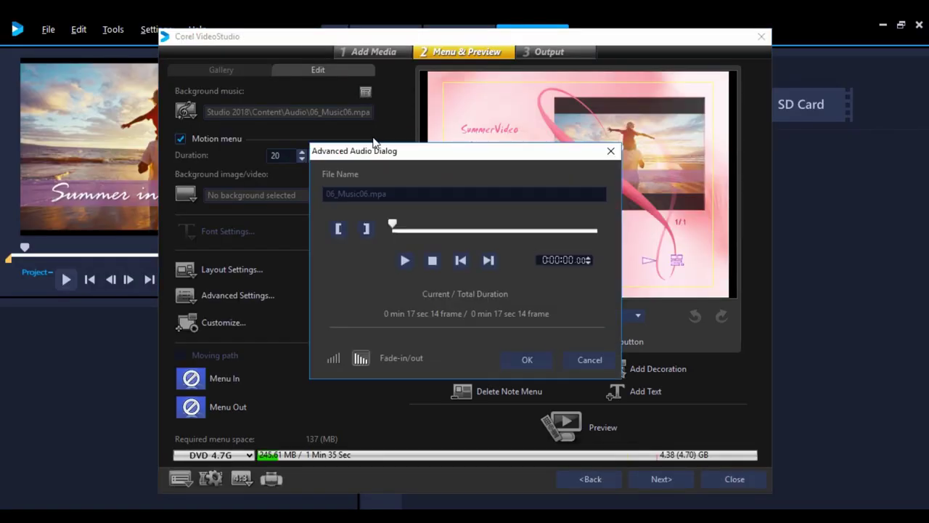
drag(394, 224, 516, 224)
click(369, 229)
click(334, 358)
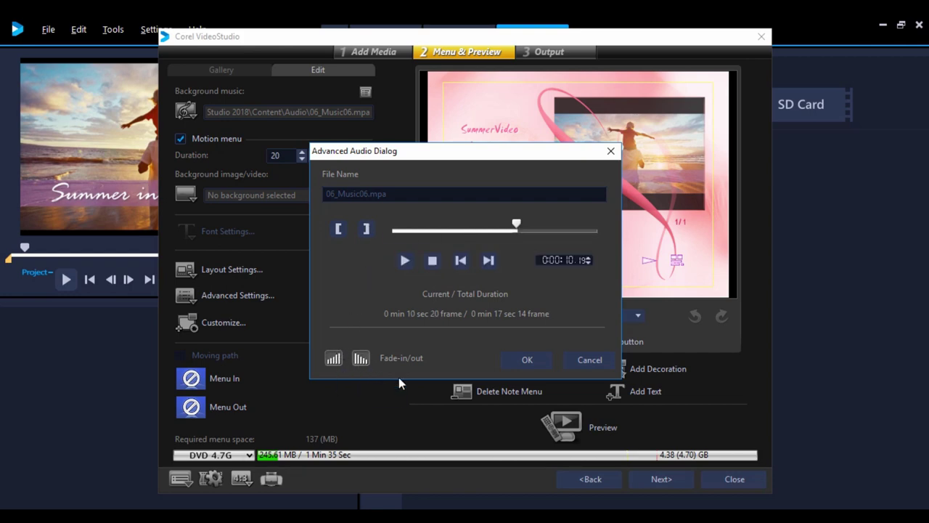
Step: Confirm the music trim and fades, then dismiss the menu background options unchanged
click(519, 365)
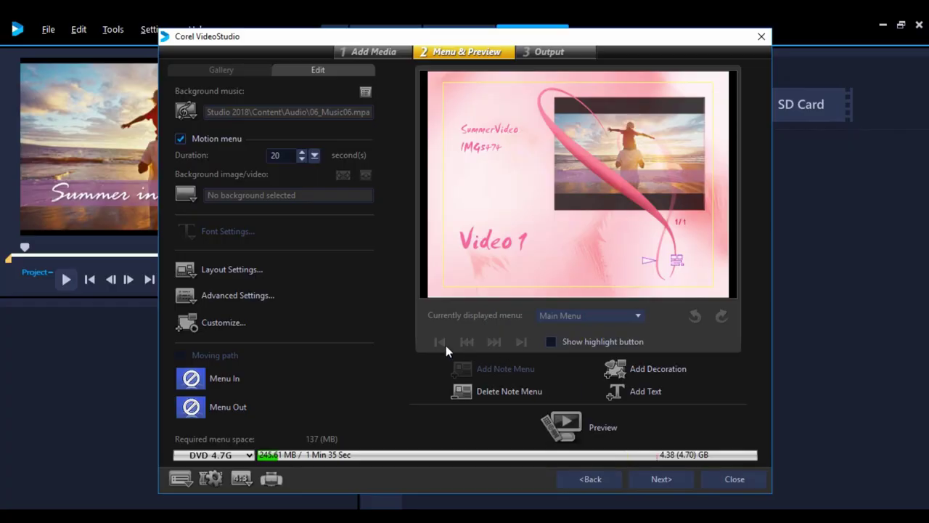
click(187, 195)
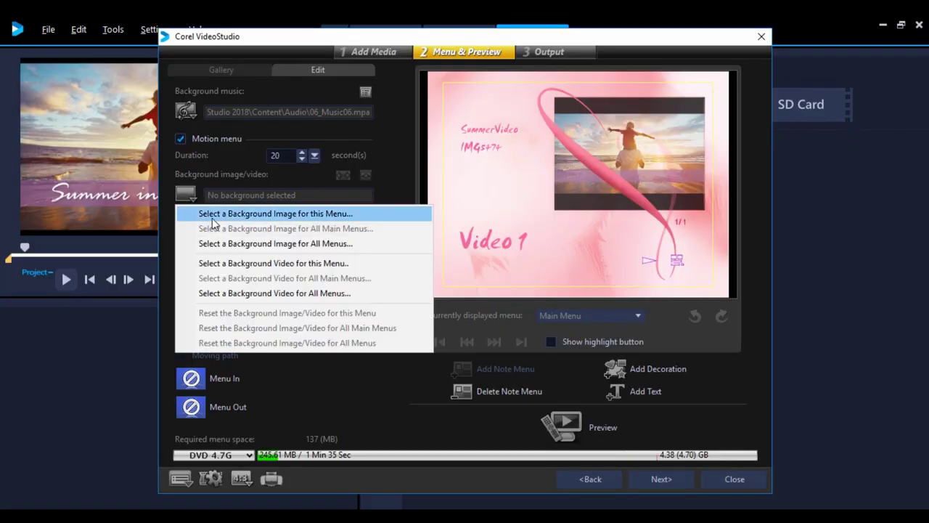
click(388, 188)
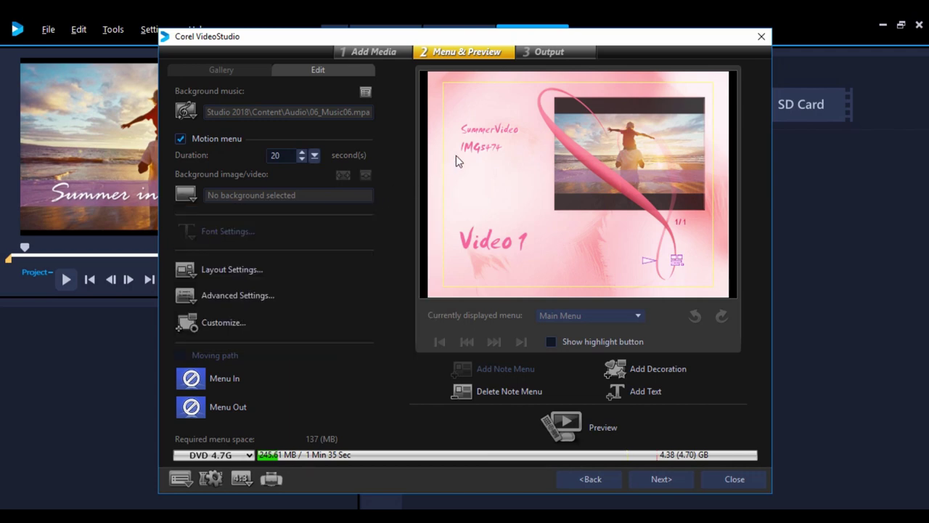
Step: Retitle the menu texts Our Summer Fun, Water Park and Great Memories
click(480, 131)
double_click(480, 131)
text(Our Summer Fun)
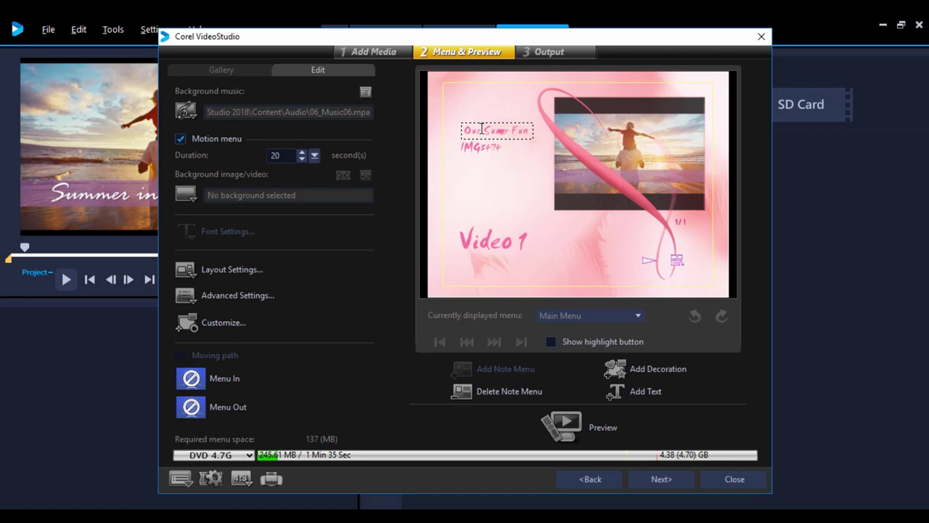
double_click(478, 147)
text(Video 0ark)
double_click(495, 233)
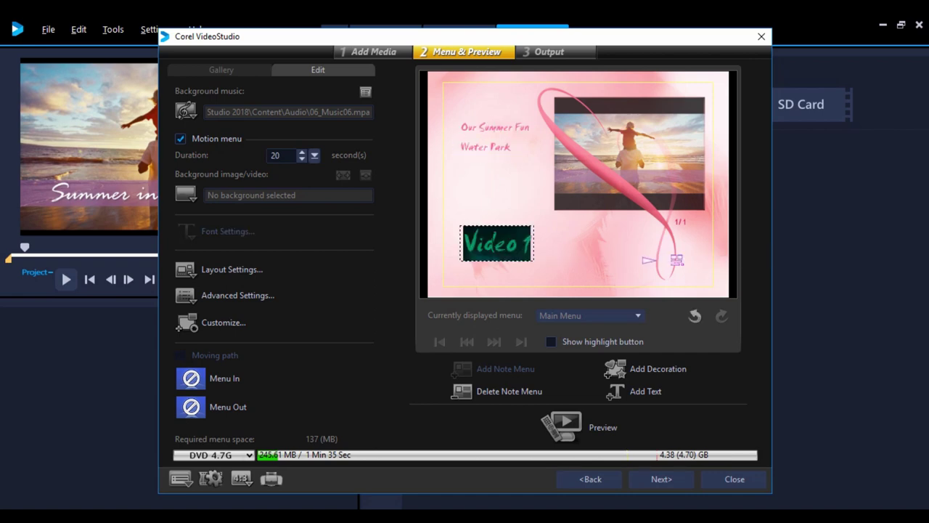
text(Great Memories)
Step: Style Great Memories in Sneakerhead BTN Condensed at size 72
click(486, 230)
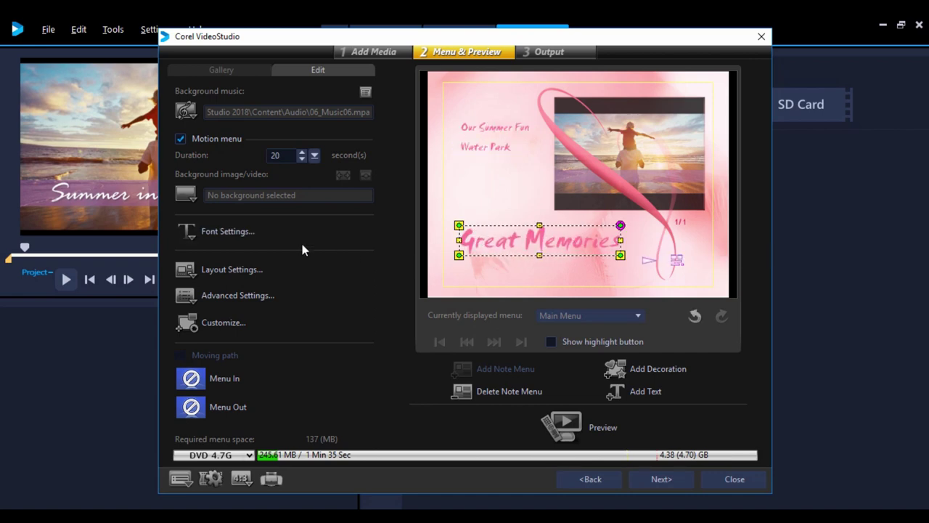
click(227, 231)
click(367, 212)
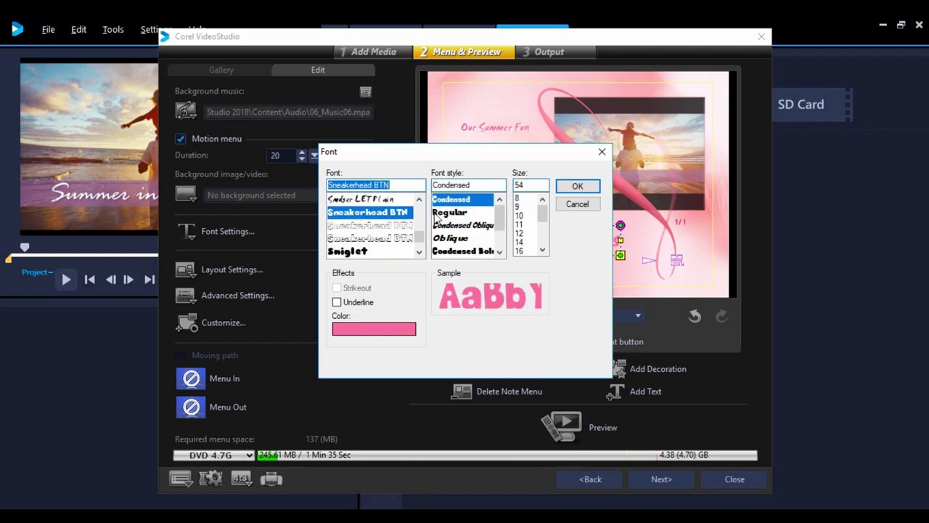
drag(543, 212, 543, 251)
click(520, 250)
click(578, 186)
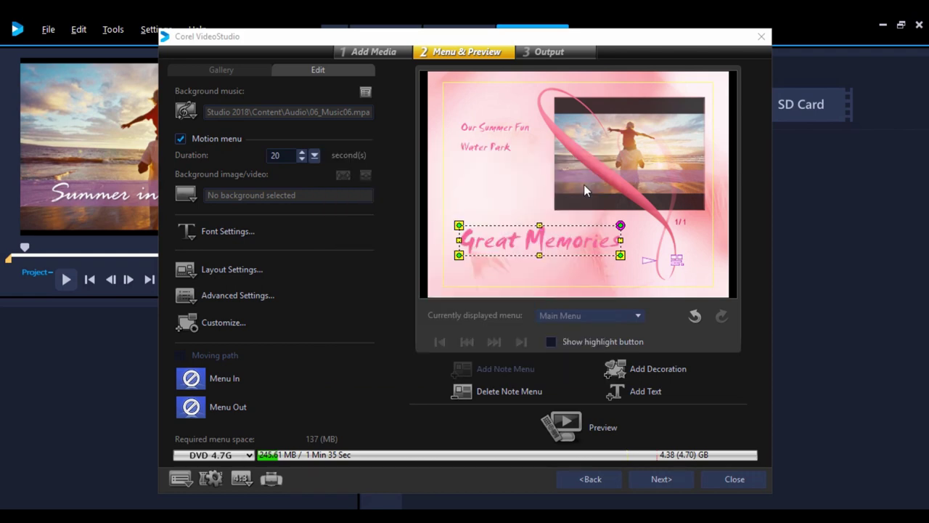
click(510, 223)
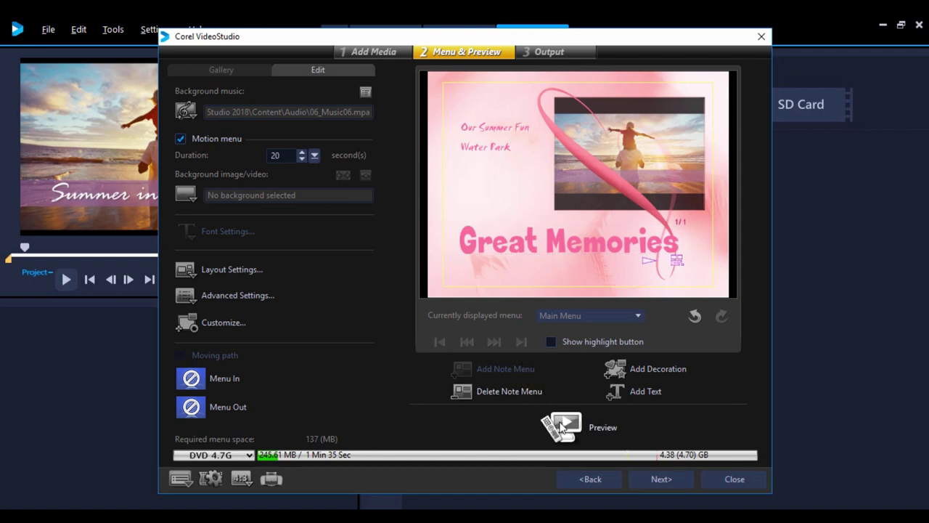
click(561, 424)
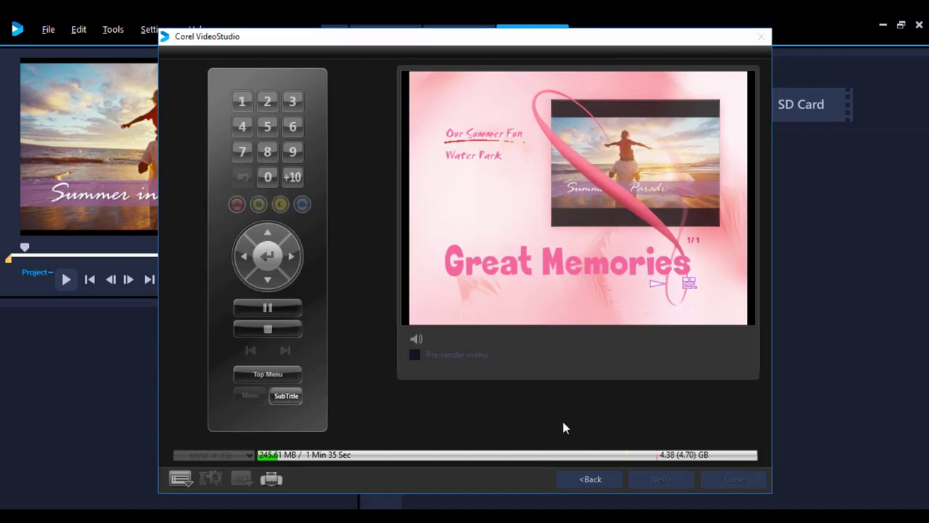
click(292, 331)
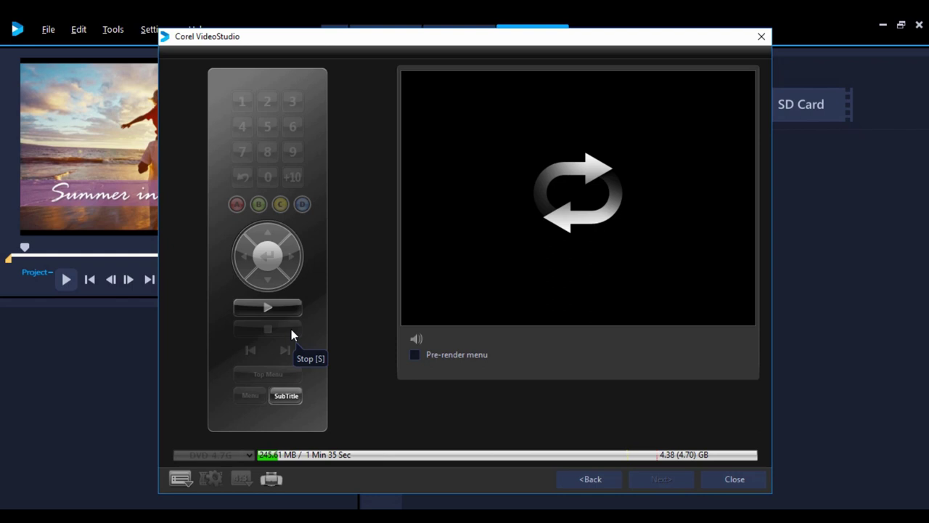
click(569, 479)
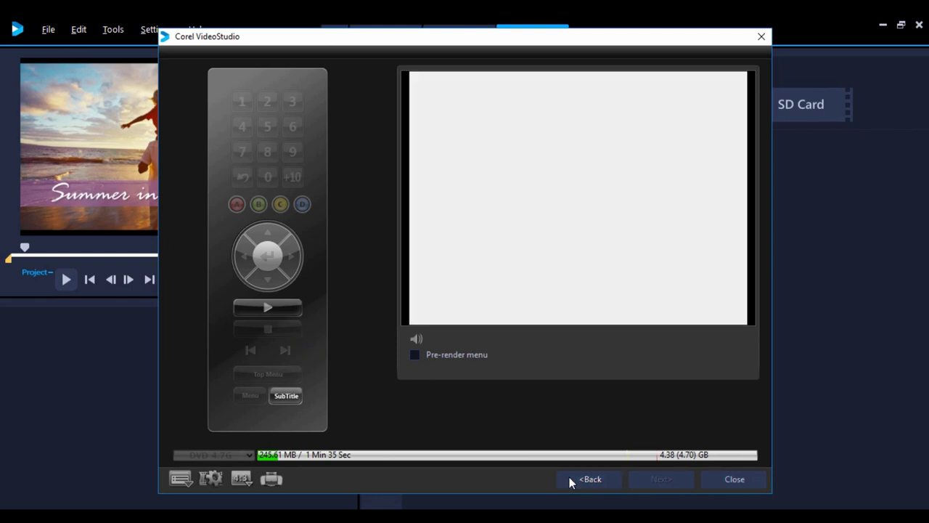
Step: Label the disc Summer in 2018 and render it as a disc image
click(656, 480)
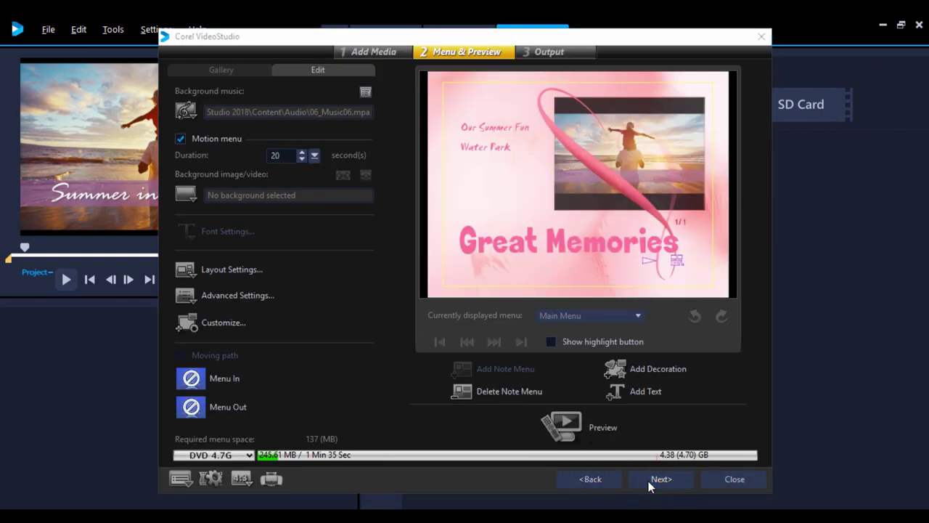
drag(385, 90, 312, 87)
text(Summ)
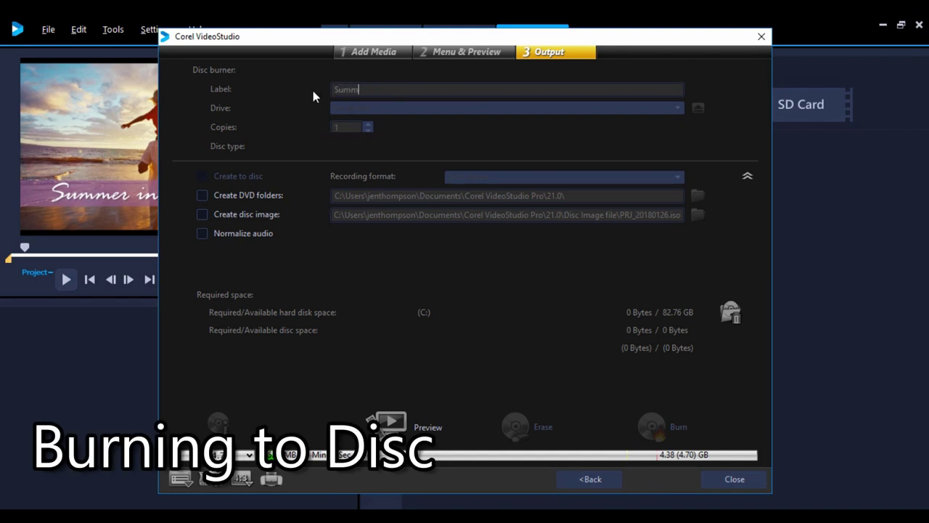
text(er in 2018)
click(201, 215)
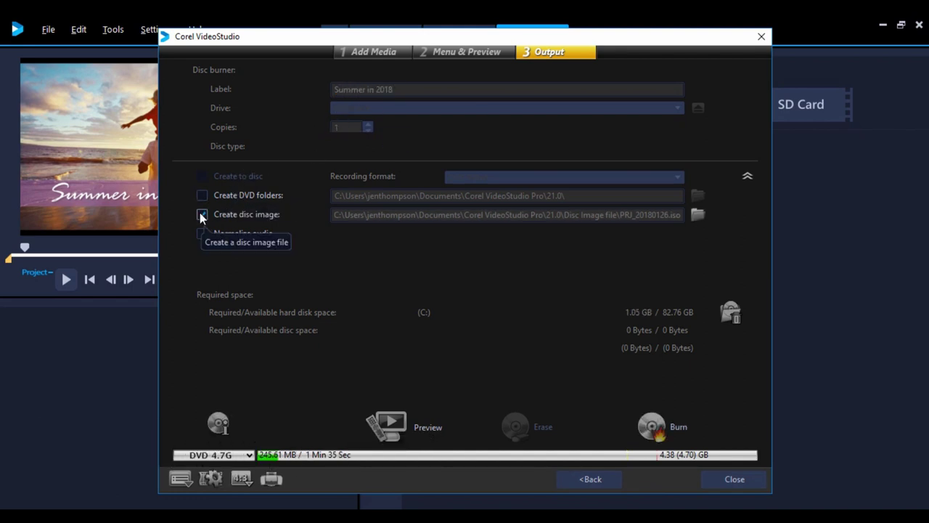
click(650, 426)
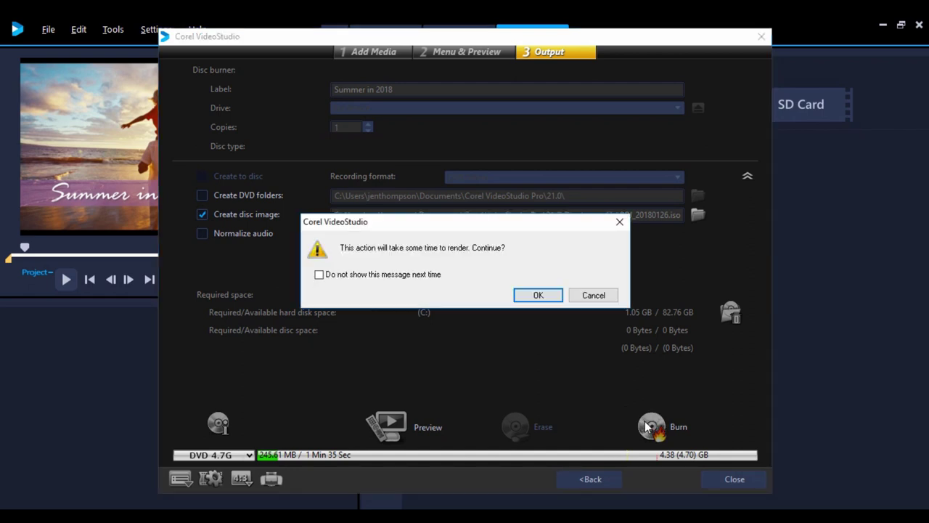
click(538, 297)
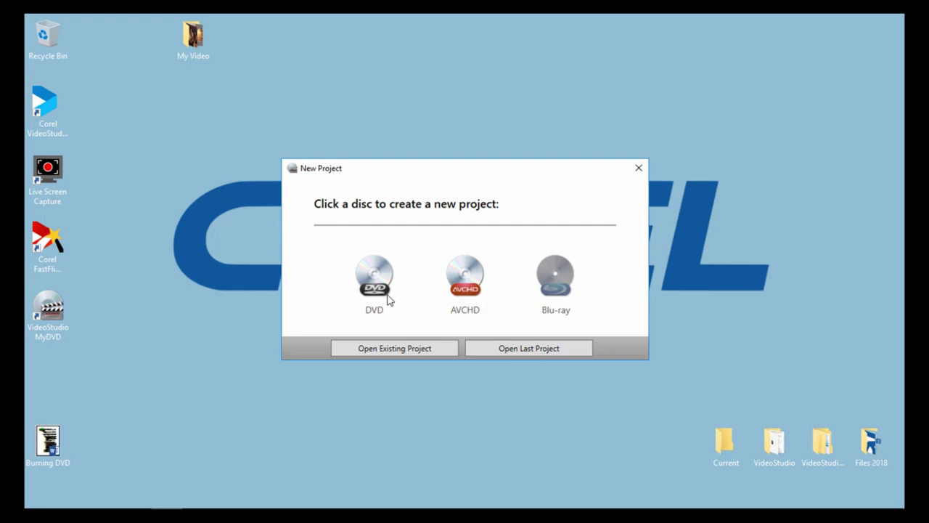
Step: Create a new MyDVD DVD project named Spring and Summer 2018
click(386, 294)
text(Spr)
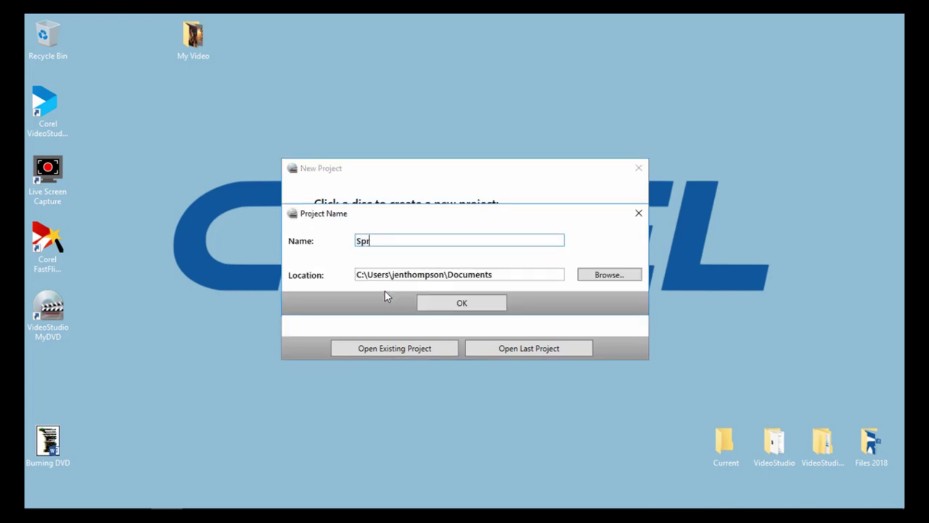
text(ing and Summer)
text( 2018)
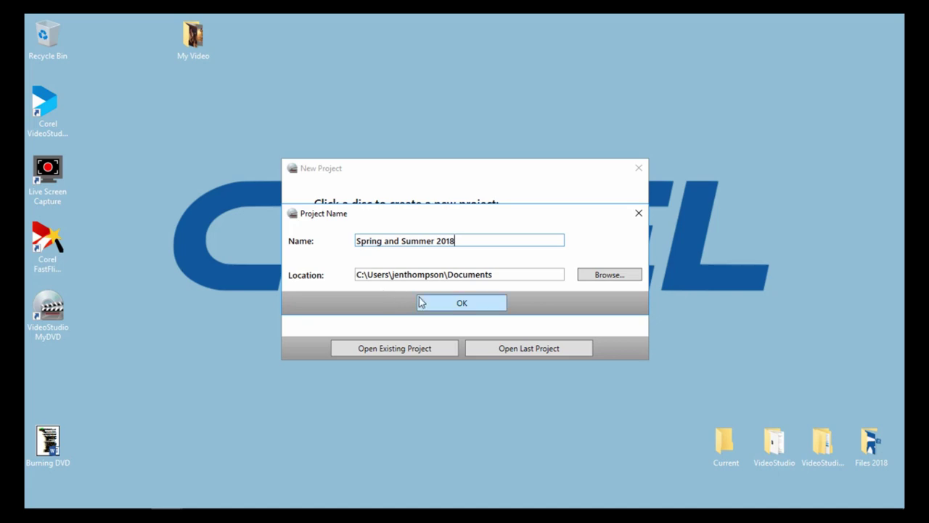
click(421, 301)
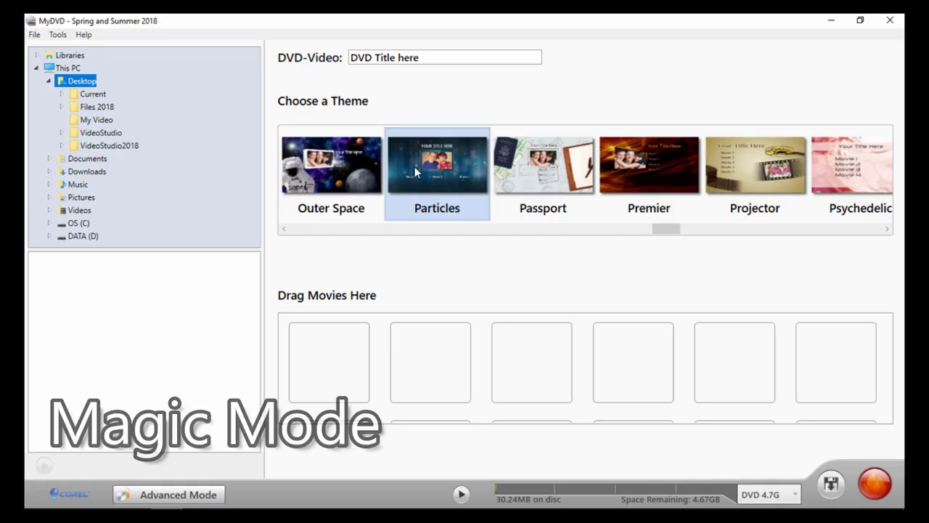
Step: Add the Spring FamilyTrip Slideshow, IMG5474 and IMG3864 movies to the disc and preview it
click(447, 61)
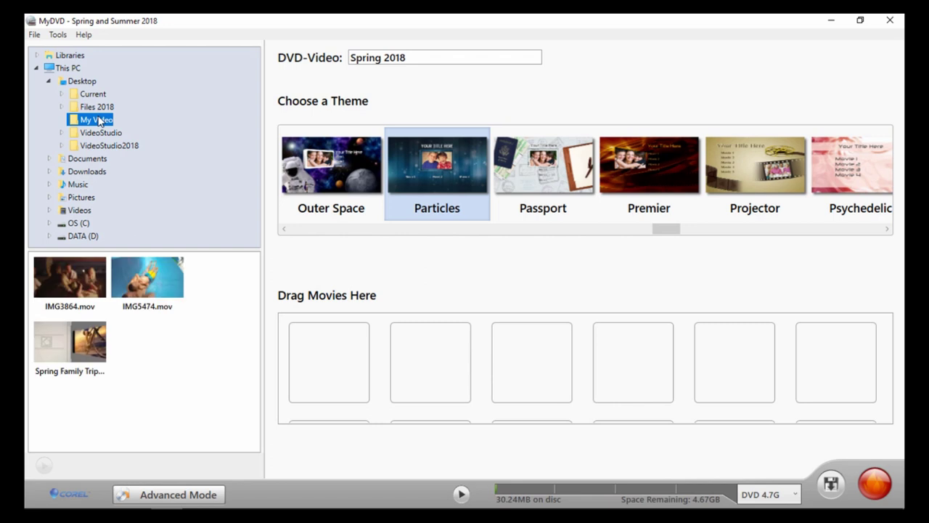
drag(70, 341, 331, 363)
drag(147, 278, 431, 363)
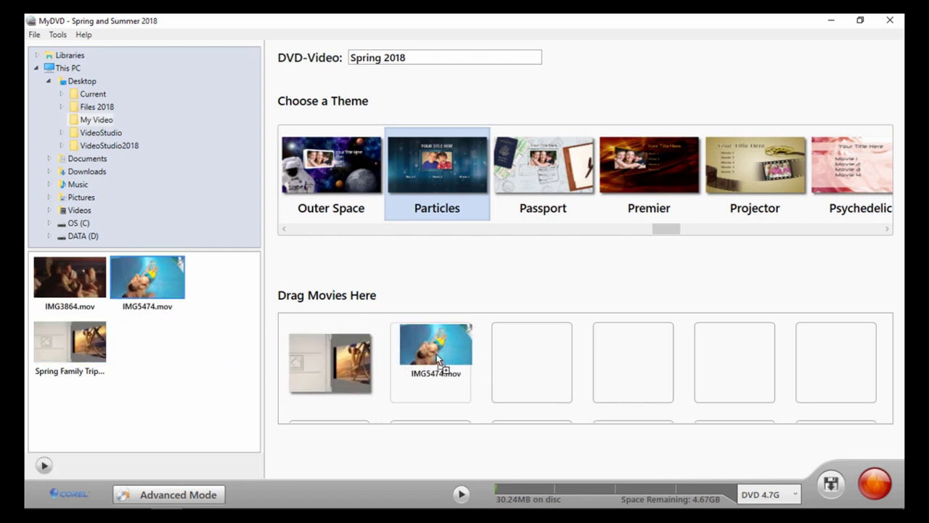
drag(87, 276, 540, 359)
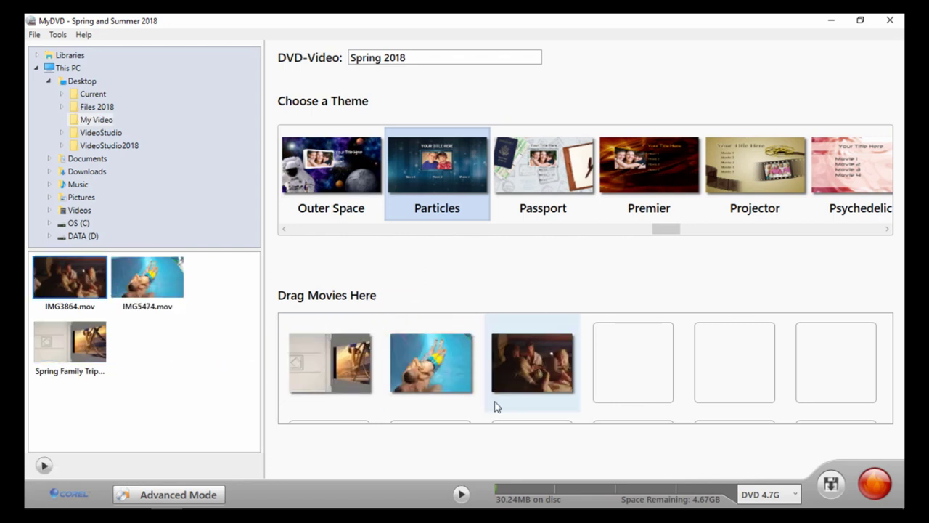
click(462, 493)
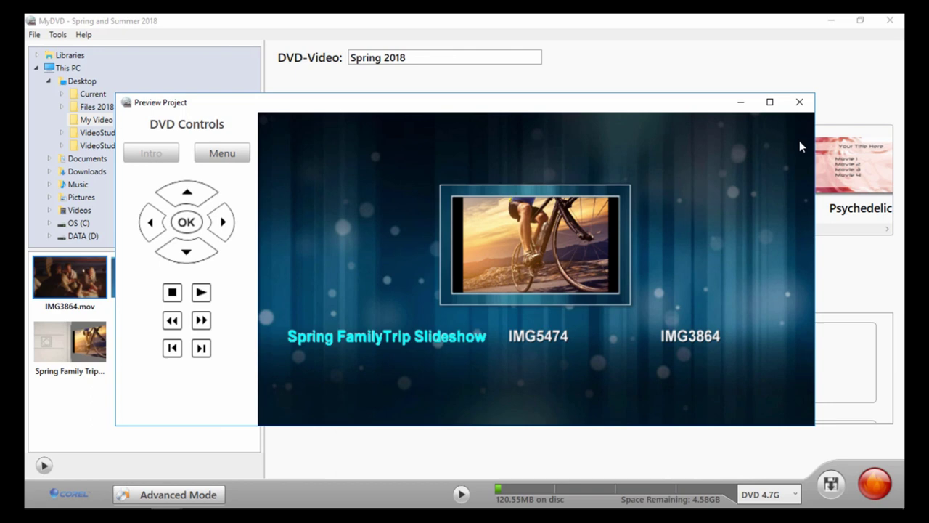
click(799, 101)
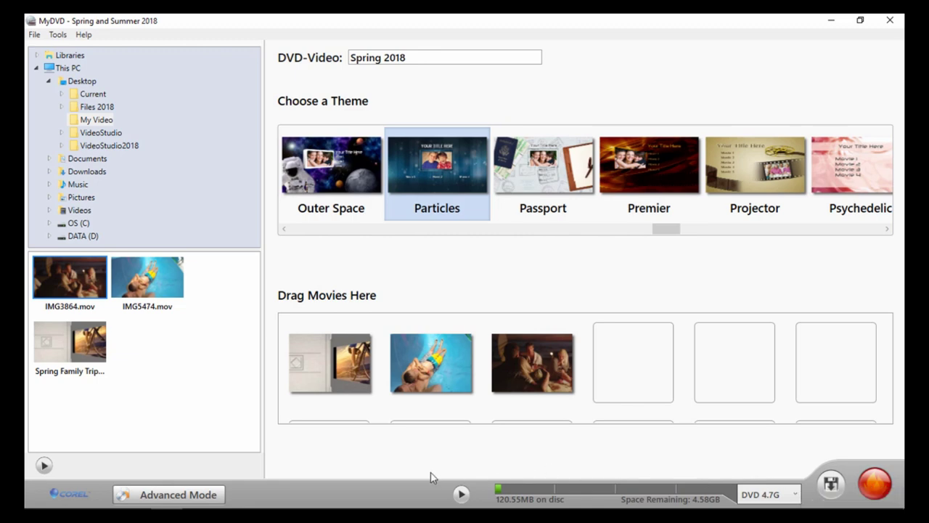
Step: Switch to Advanced Mode and rename the main menu Spring 2018
click(218, 493)
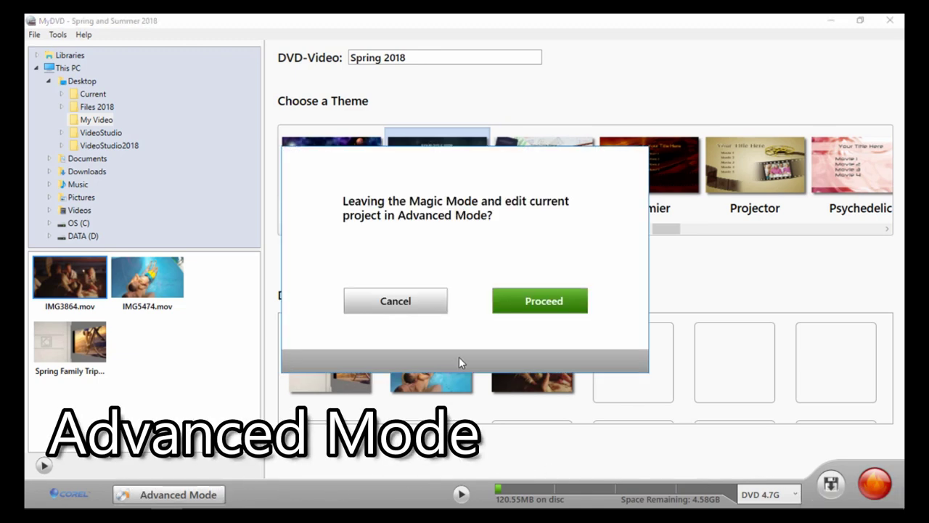
click(525, 311)
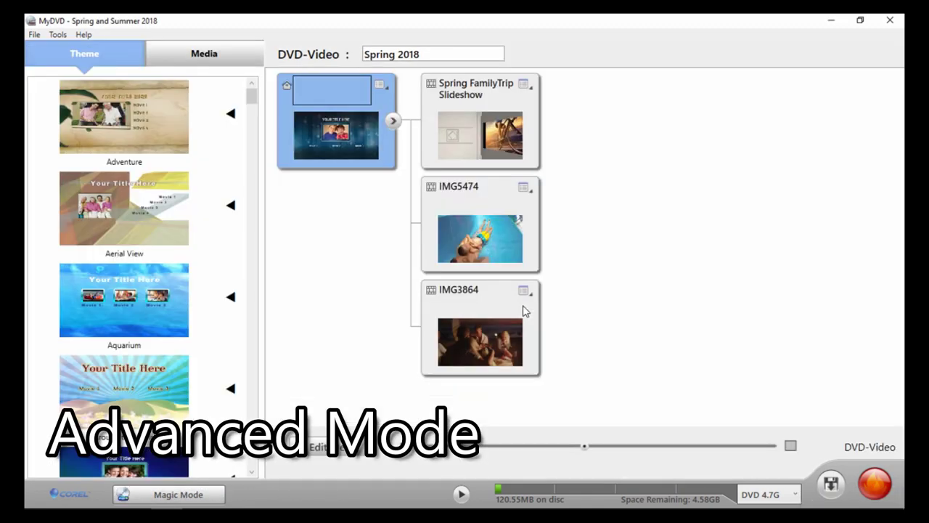
click(332, 90)
text(Spring 2018)
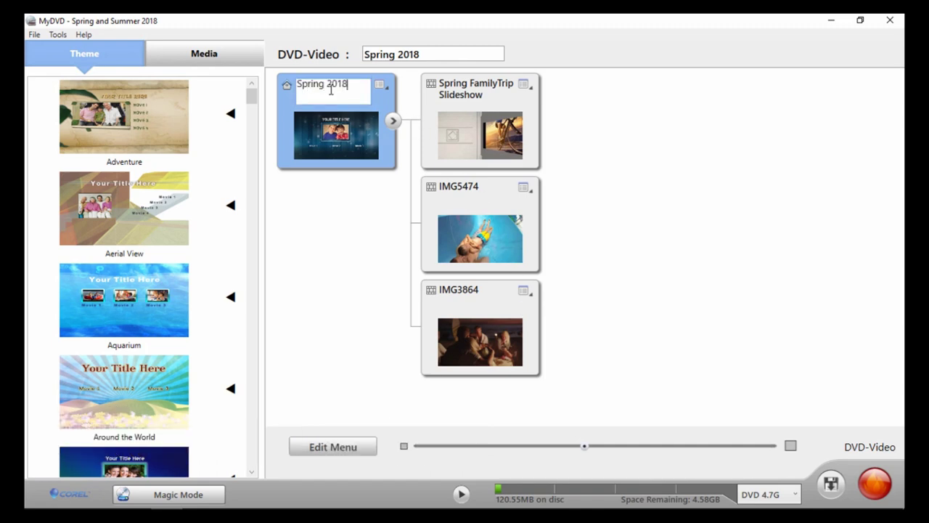
Step: Rename the three titles Family Trip, Water Park and Hanging Out
click(462, 91)
text(Family Trip)
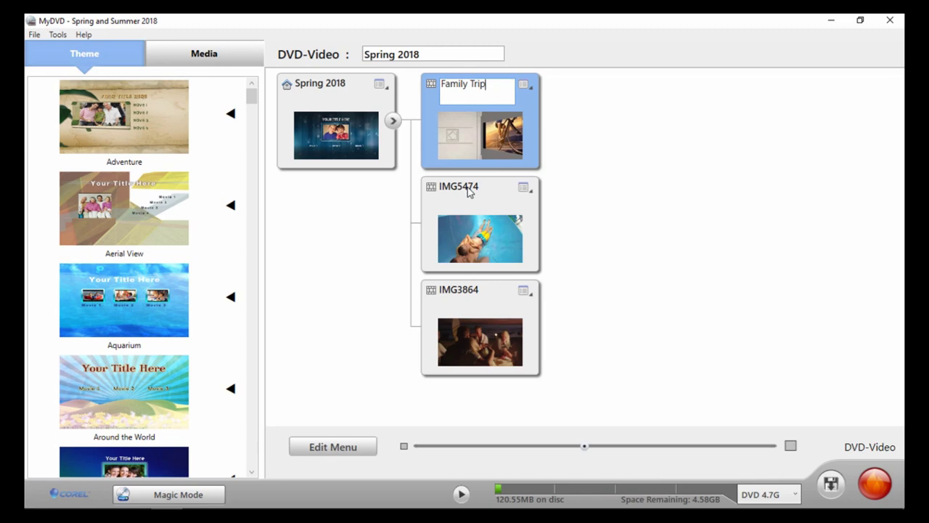
click(469, 191)
text(Water Park)
click(479, 290)
text(Hanging)
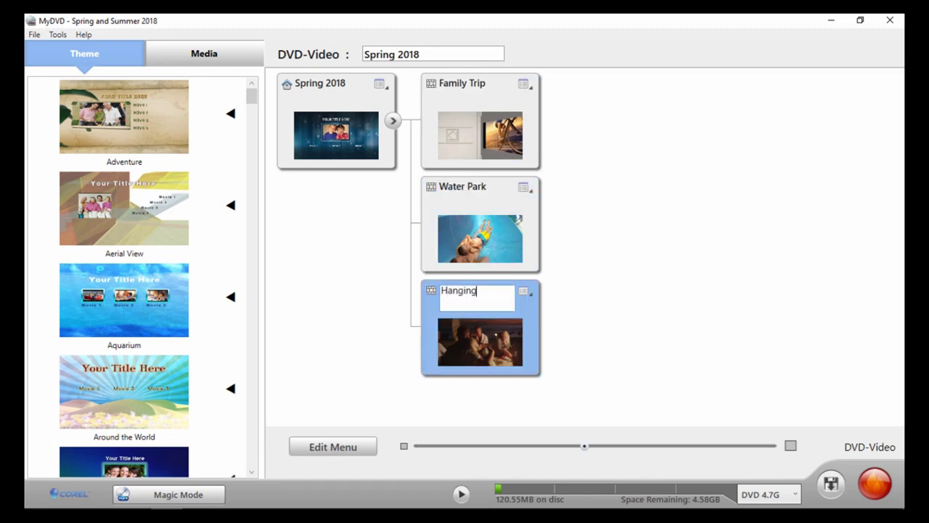
text( Out)
key(Return)
right_click(506, 145)
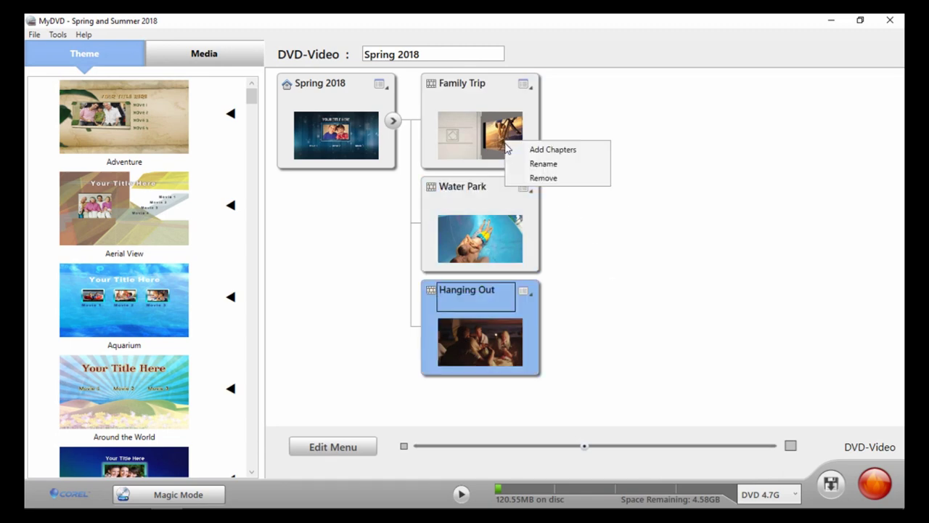
Step: Add Family Trip chapters at about 10.7, 19 and 32 seconds
click(511, 150)
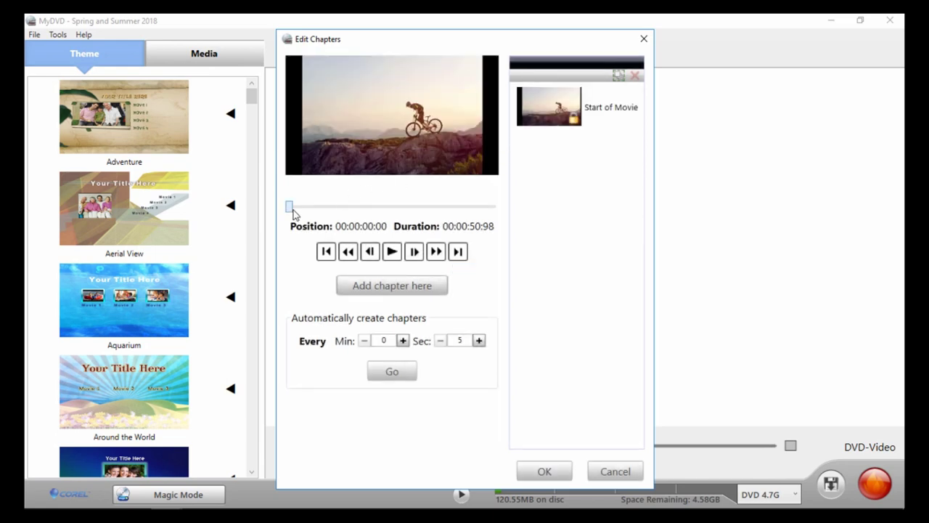
drag(293, 210, 414, 216)
click(371, 285)
click(402, 290)
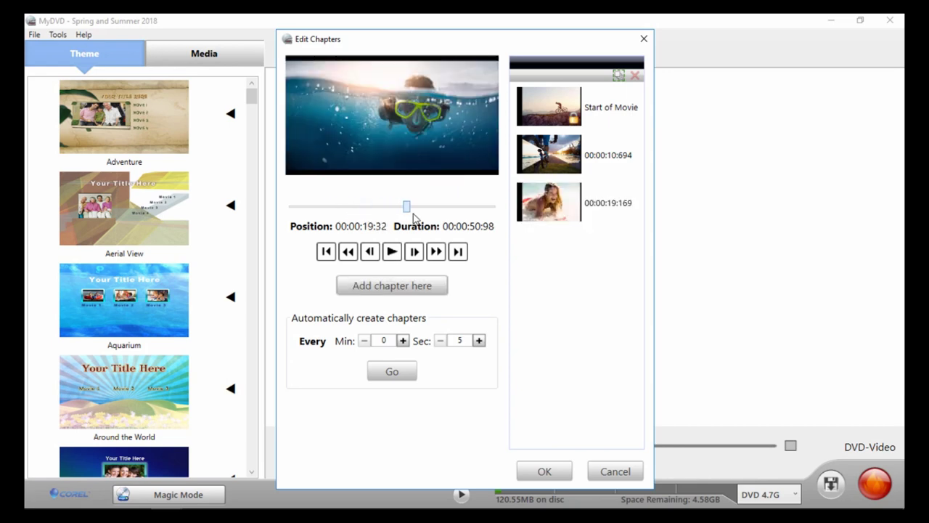
click(419, 207)
click(417, 285)
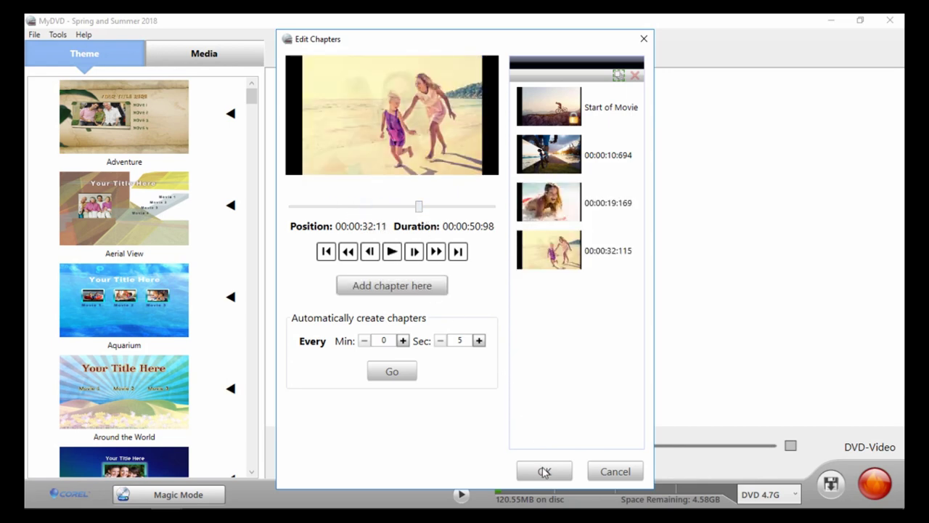
click(544, 472)
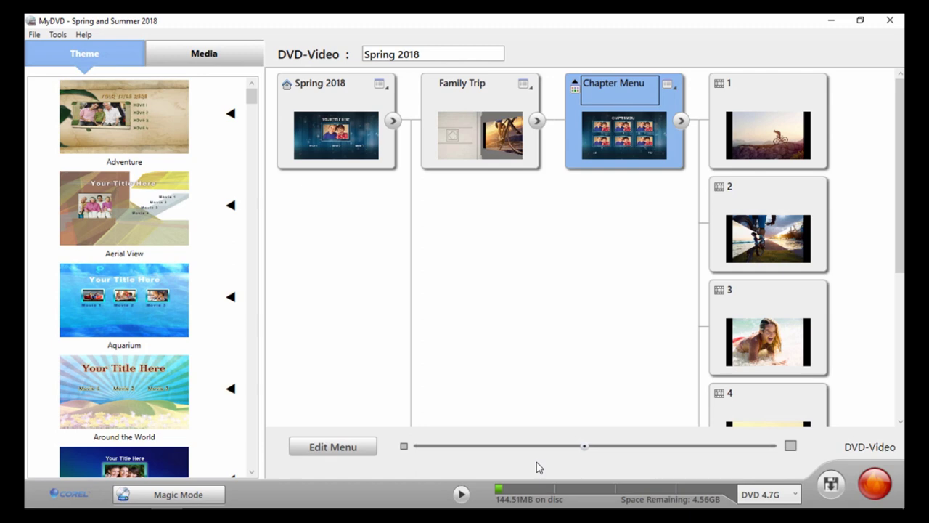
Step: Open the Spring 2018 main menu for editing and add 'Say No More (Instrumental)' as background music
click(359, 448)
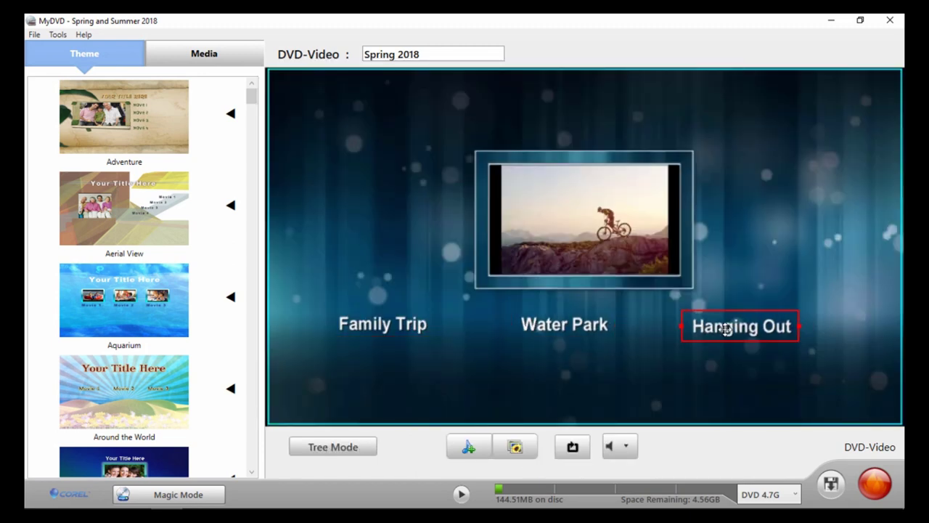
click(467, 445)
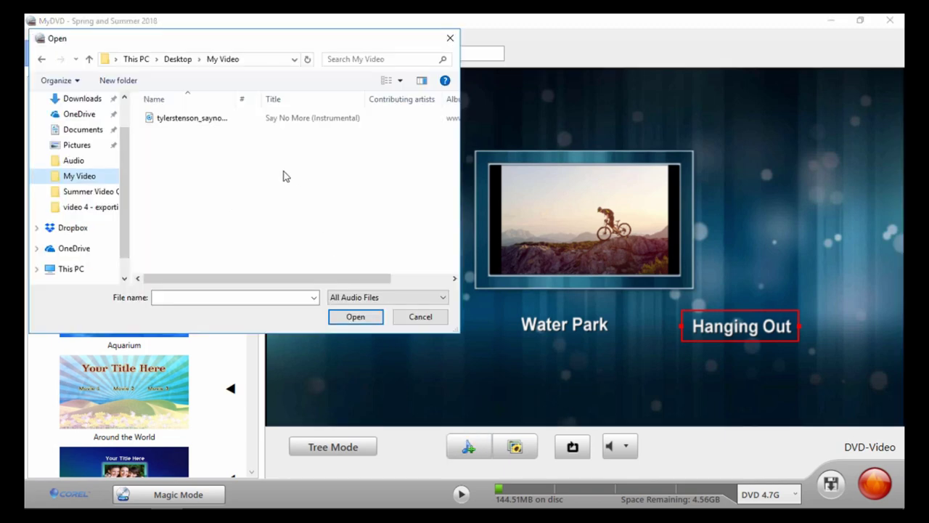
double_click(237, 121)
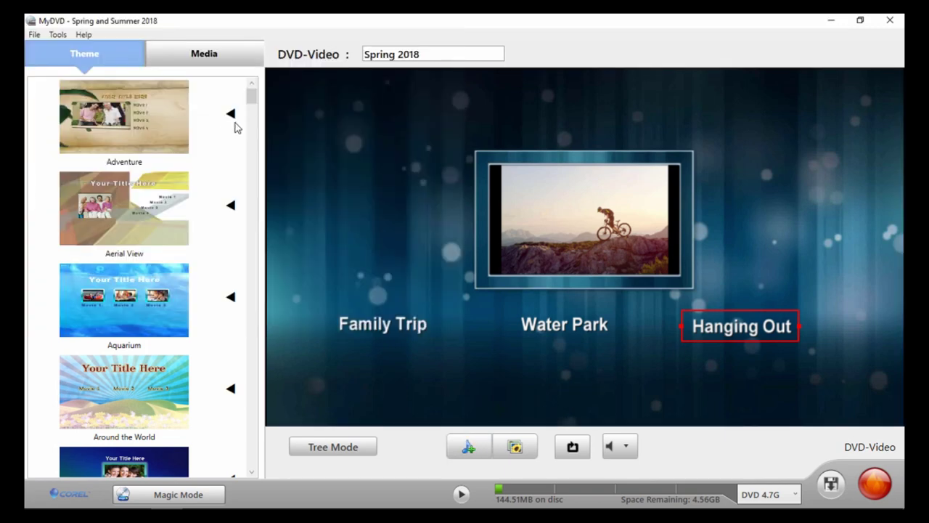